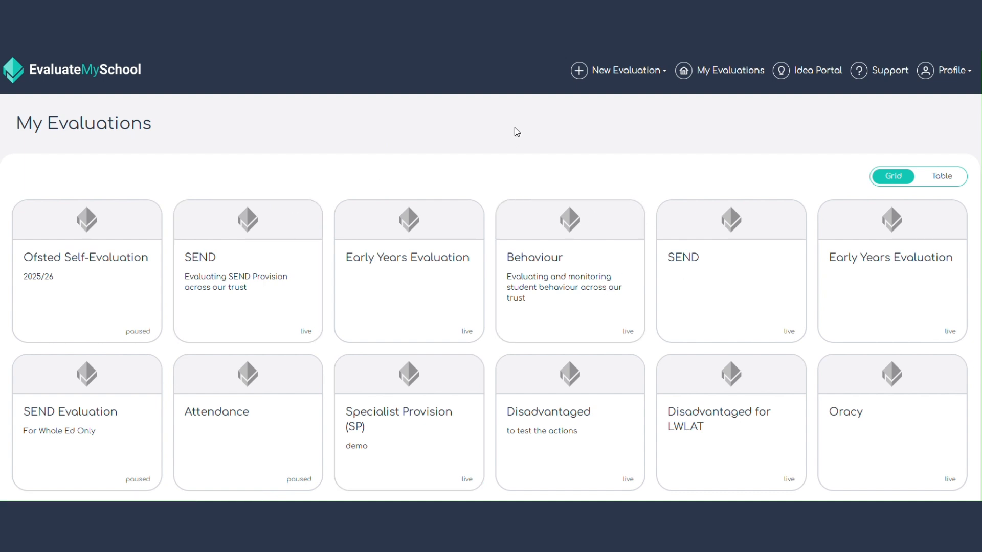
# Open the SEND Evaluation - 2026 template from the evaluation templates.
pyautogui.click(633, 77)
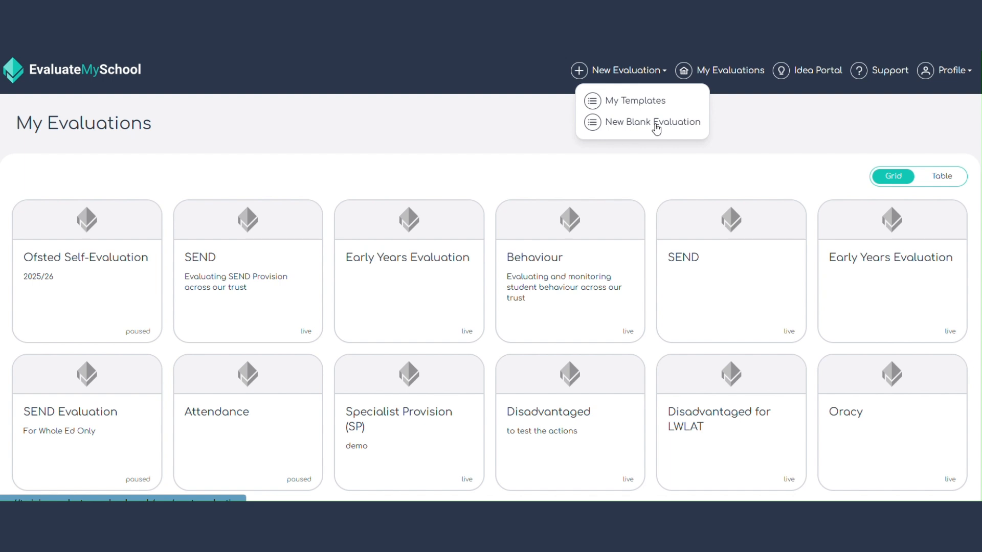
pyautogui.click(638, 101)
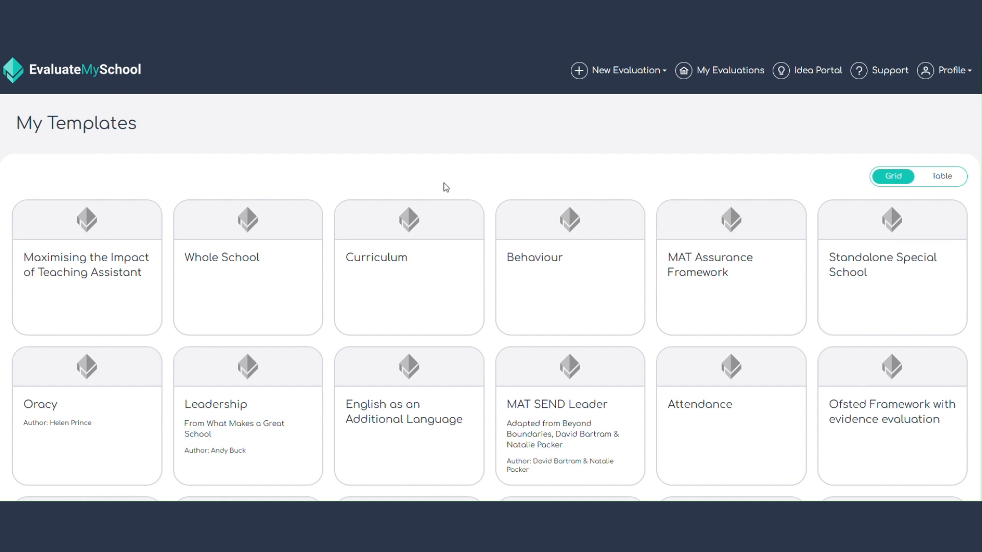
pyautogui.scroll(-3, 599, 287)
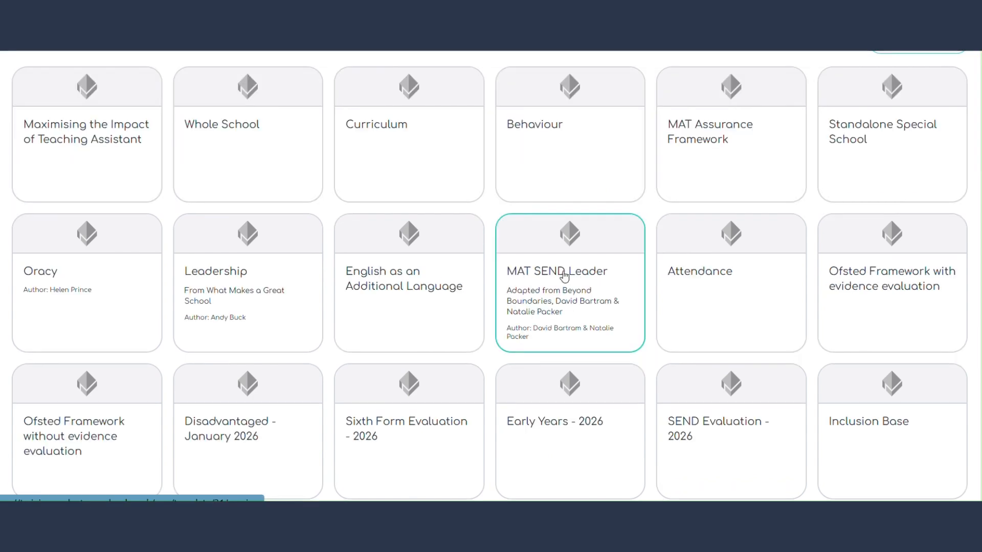
pyautogui.click(722, 427)
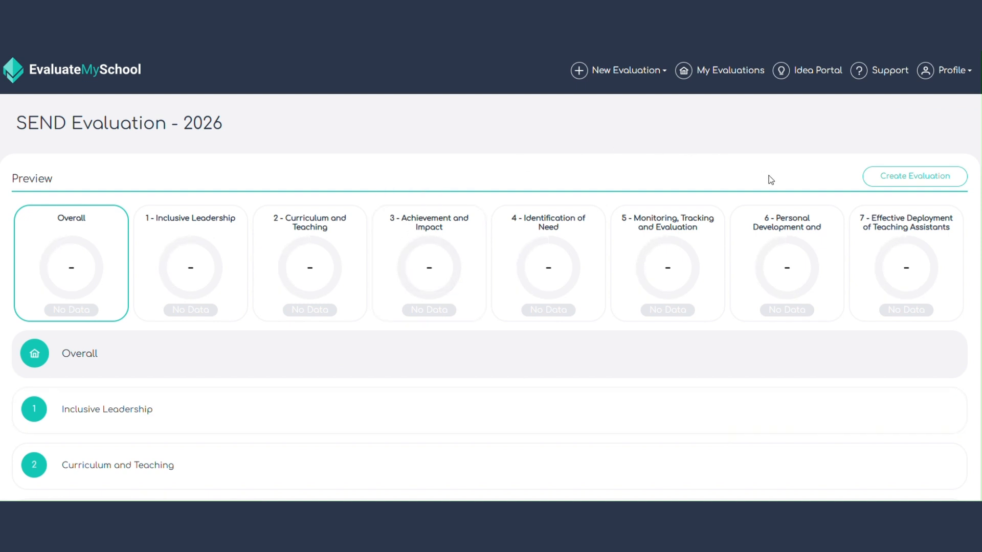
# Create an evaluation from this template, keeping its title and entering the subtitle Quick Start.
pyautogui.click(919, 187)
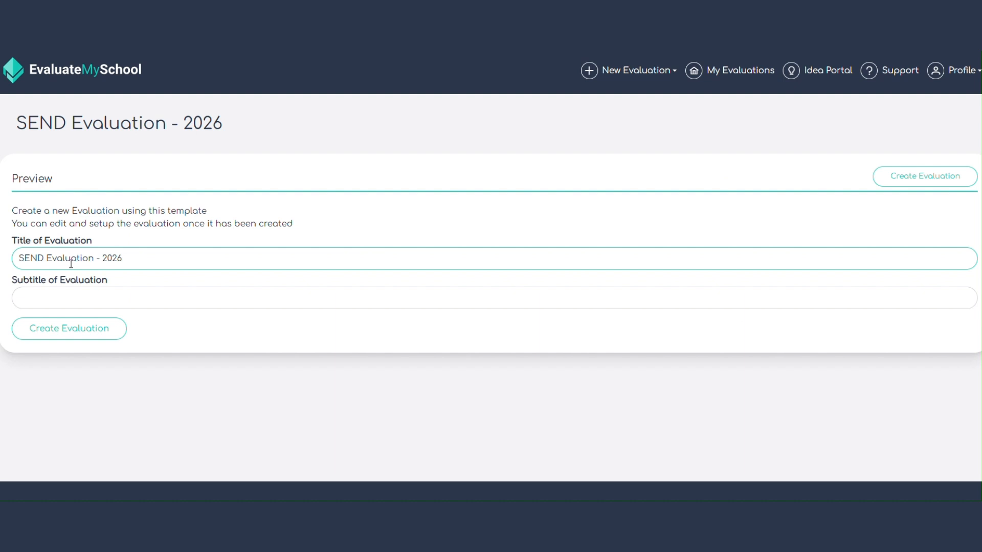
pyautogui.click(108, 293)
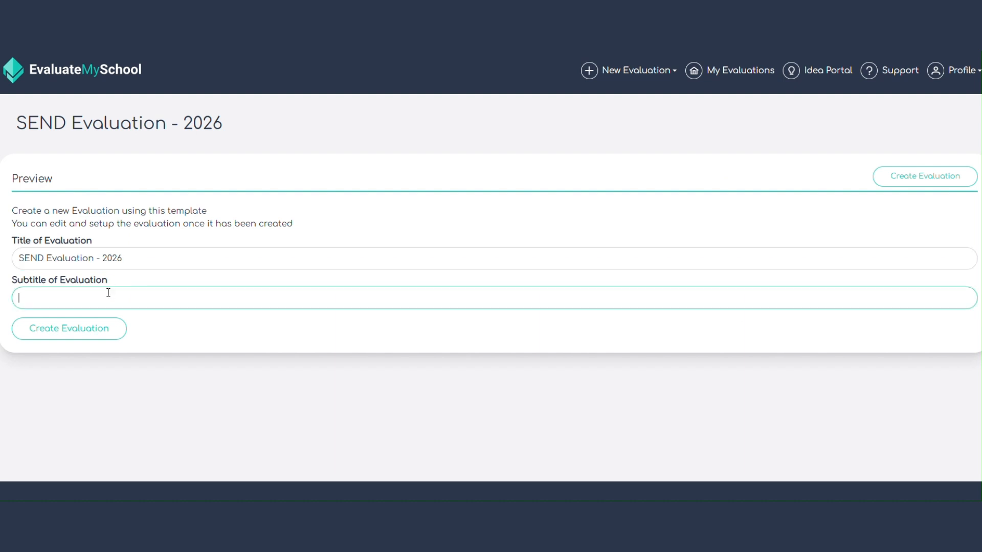
pyautogui.write('Quick Start')
pyautogui.click(52, 338)
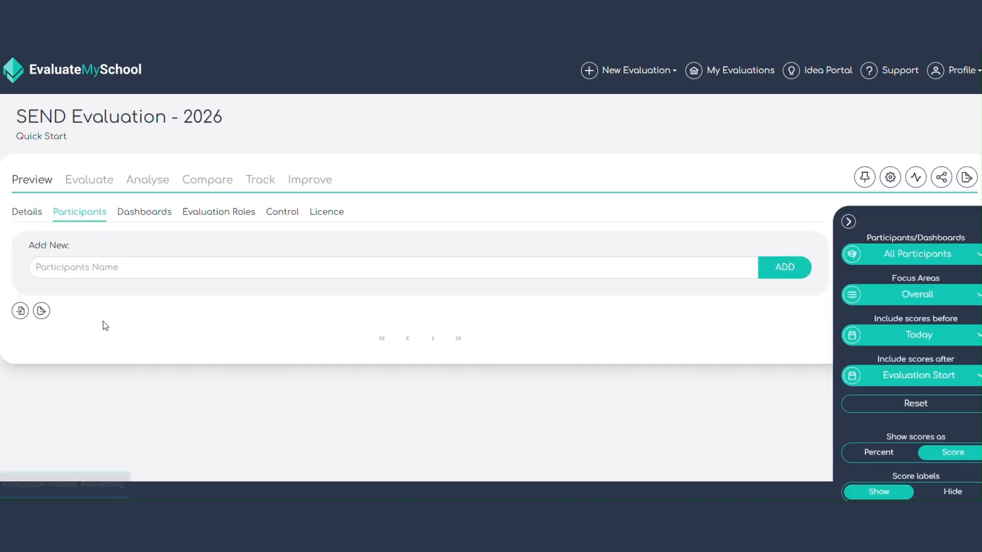
# Add School 1 and School 2 as participants of the evaluation.
pyautogui.click(113, 268)
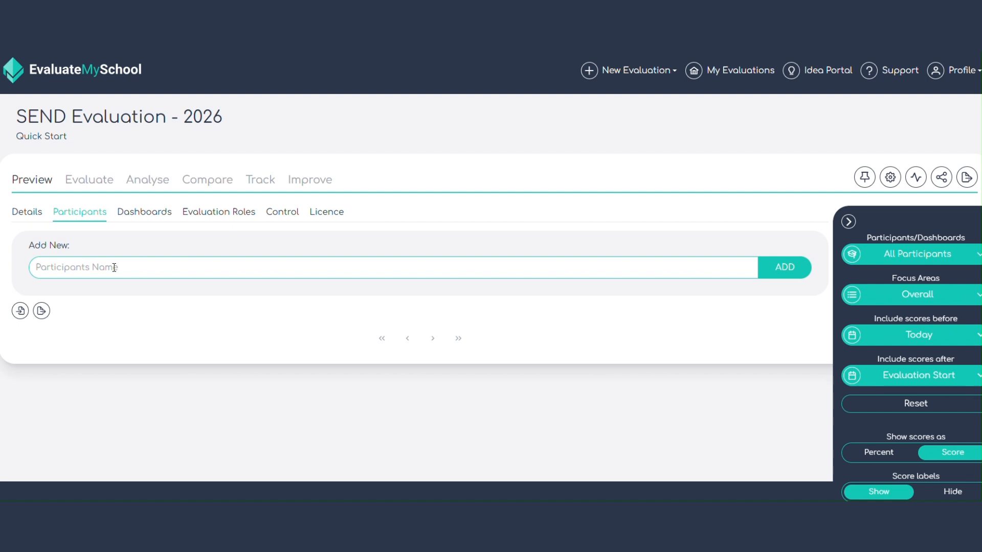
pyautogui.click(114, 267)
pyautogui.write('School 1')
pyautogui.click(796, 270)
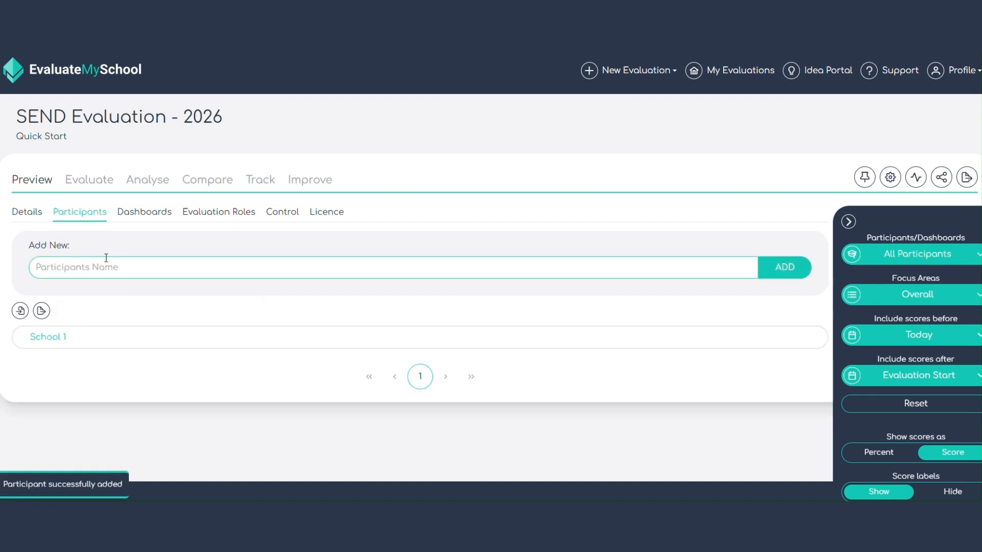
pyautogui.click(105, 260)
pyautogui.write('School 2')
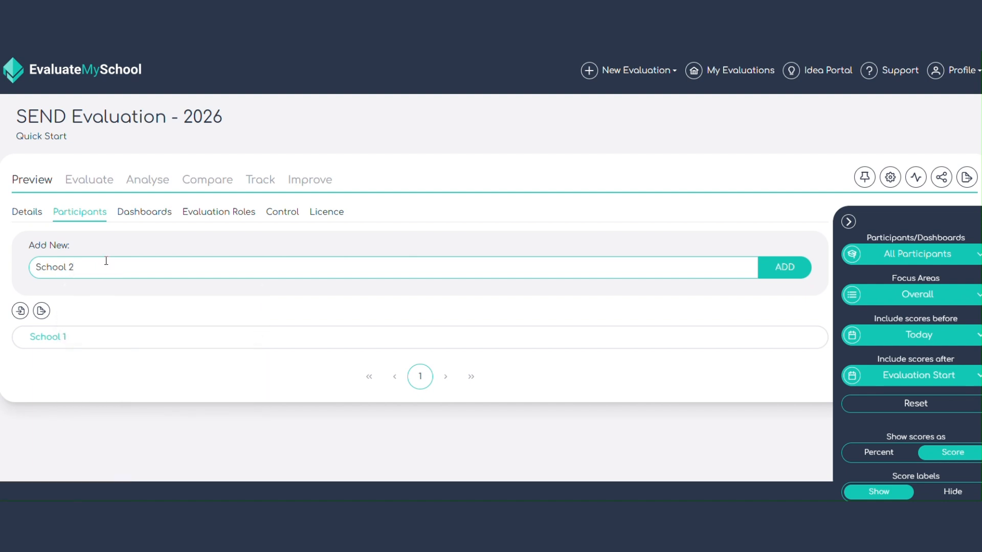
pyautogui.click(786, 267)
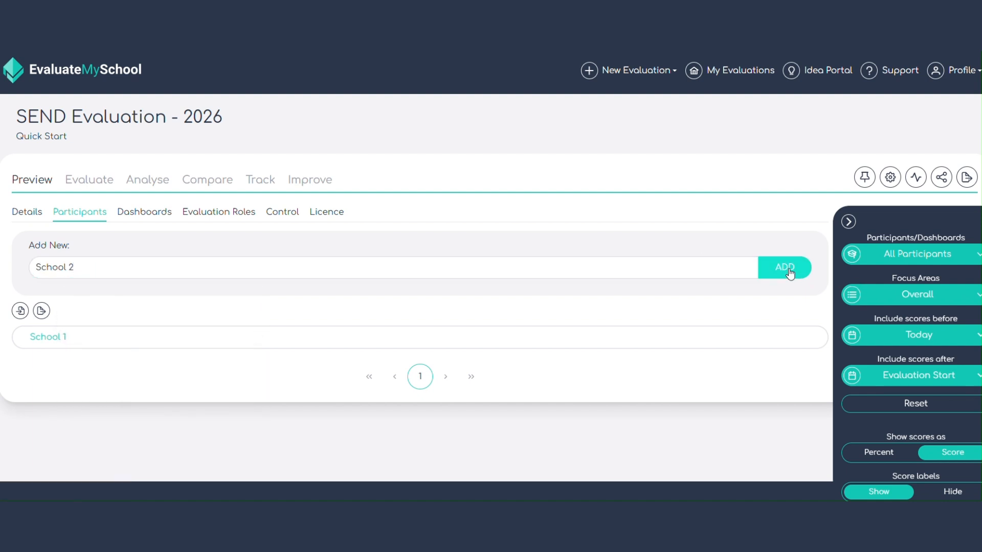
# Add a user to School 1 by e-mail address with the Participant Admin role.
pyautogui.click(260, 338)
pyautogui.scroll(-2, 180, 369)
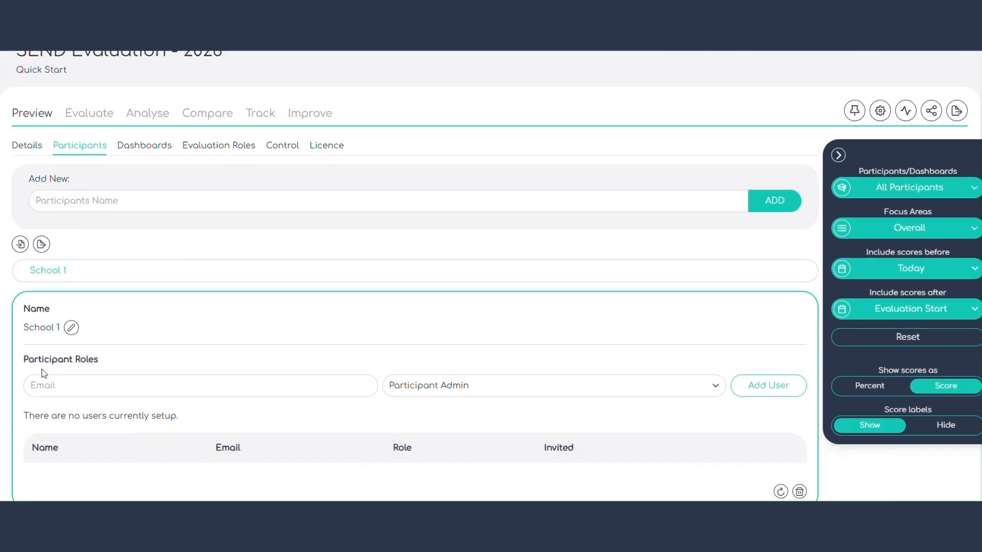
pyautogui.click(78, 390)
pyautogui.write('example@example.sch')
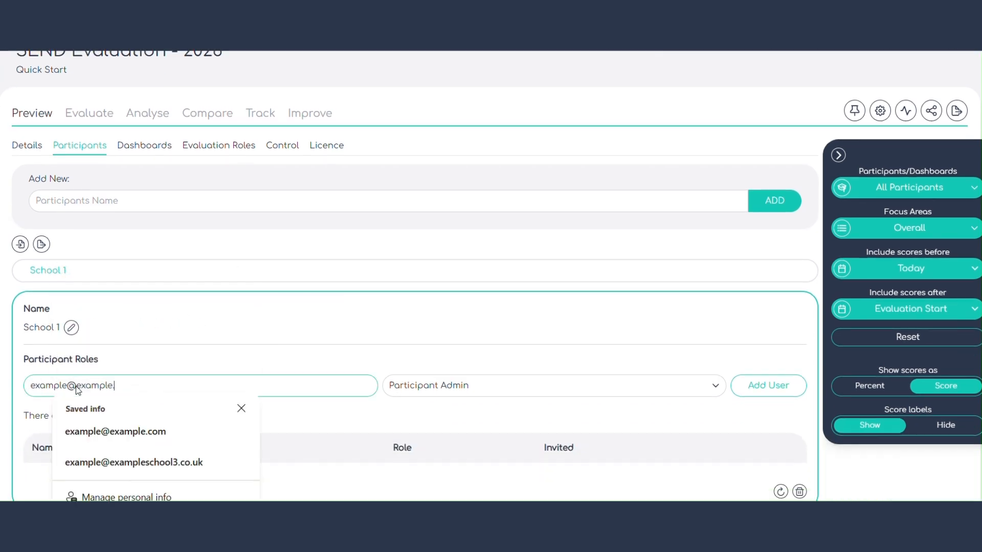
pyautogui.write('.uk')
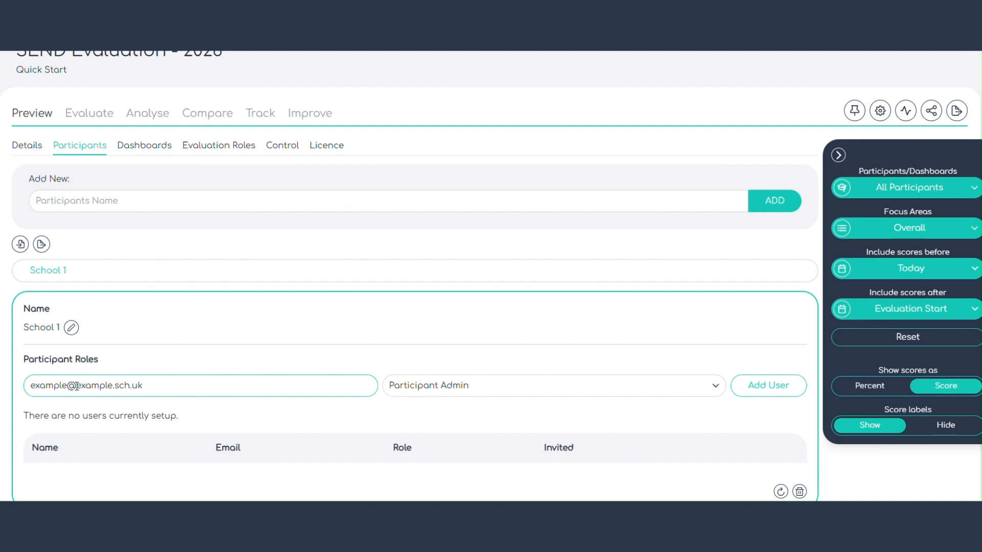
pyautogui.click(492, 393)
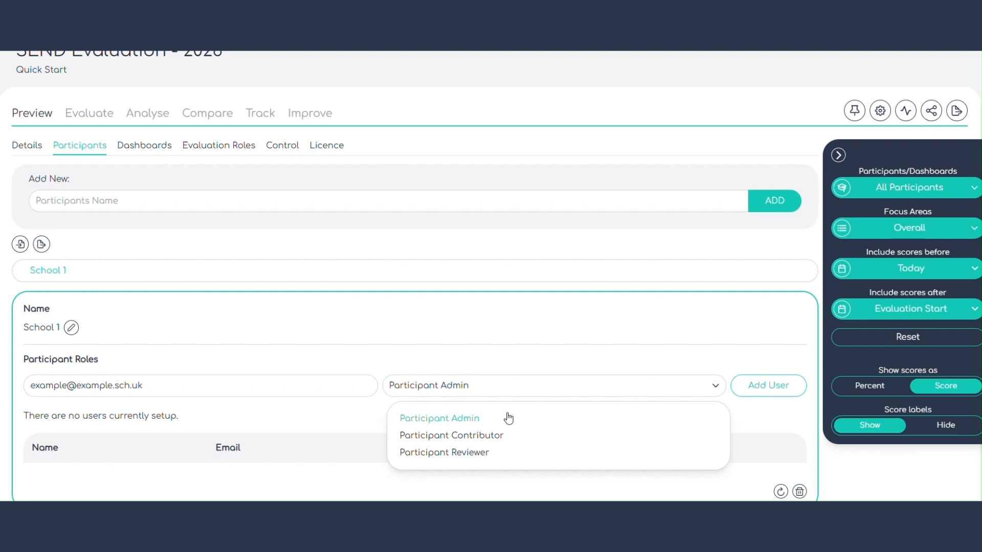
pyautogui.click(783, 390)
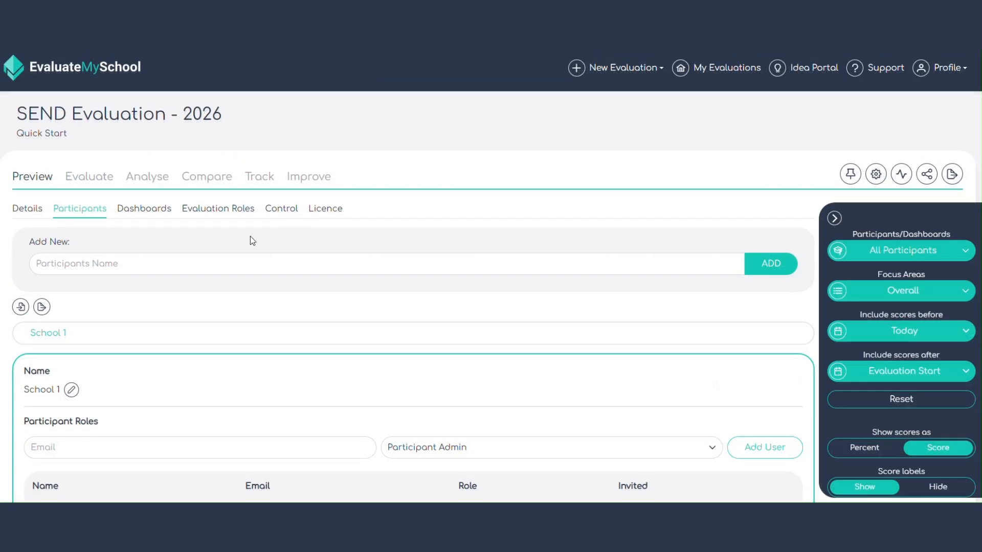
# Review the evaluation's dashboard setup, the available evaluation roles and the control options.
pyautogui.click(145, 211)
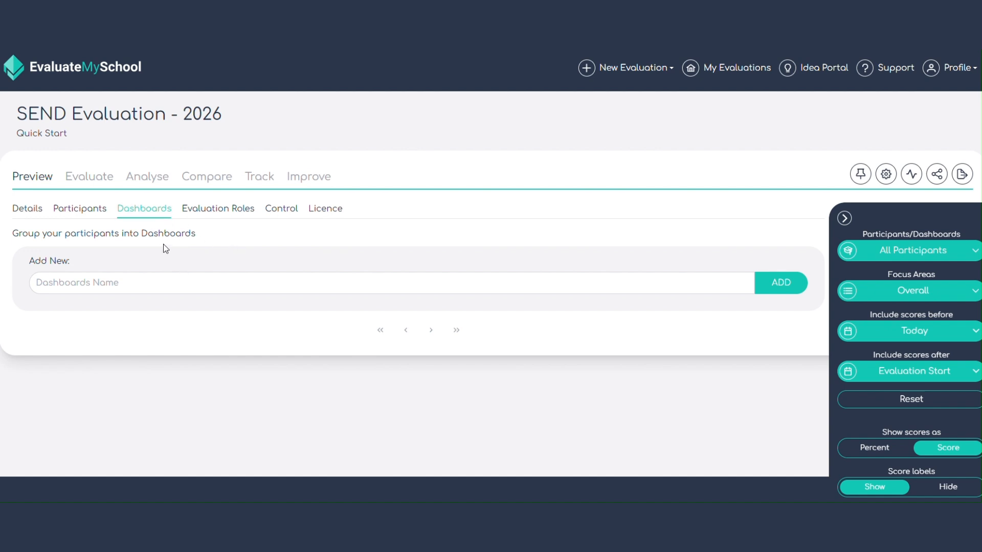
pyautogui.click(217, 211)
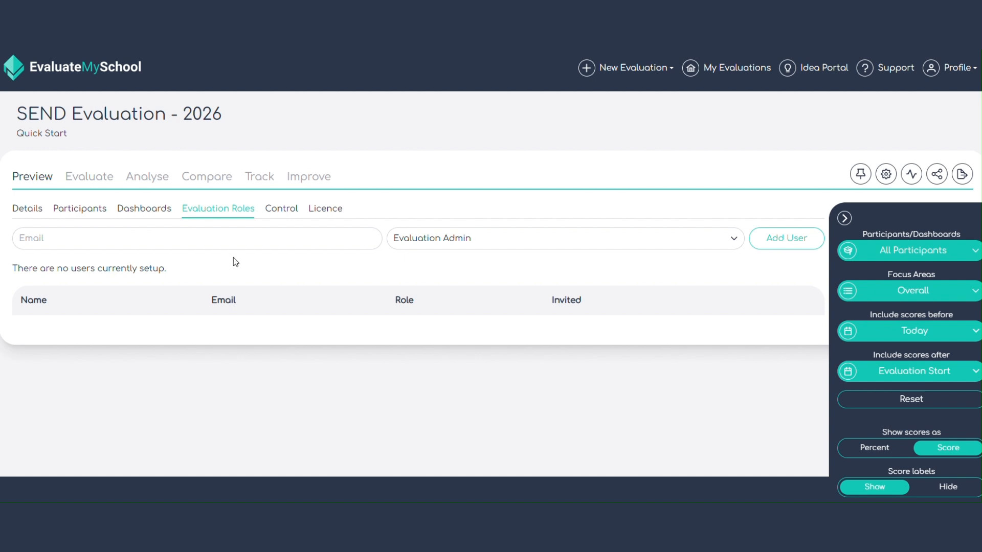
pyautogui.click(450, 246)
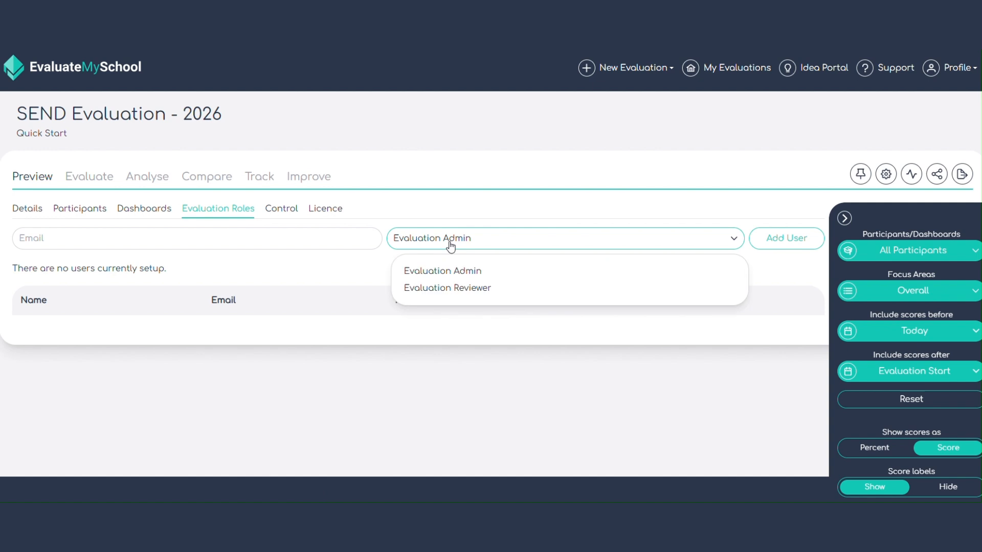
pyautogui.click(450, 246)
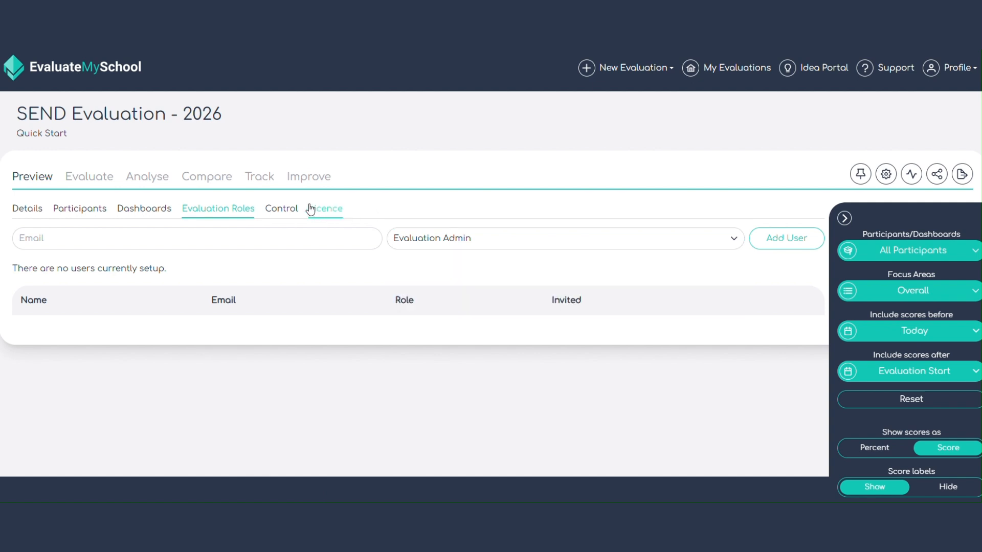
pyautogui.click(279, 217)
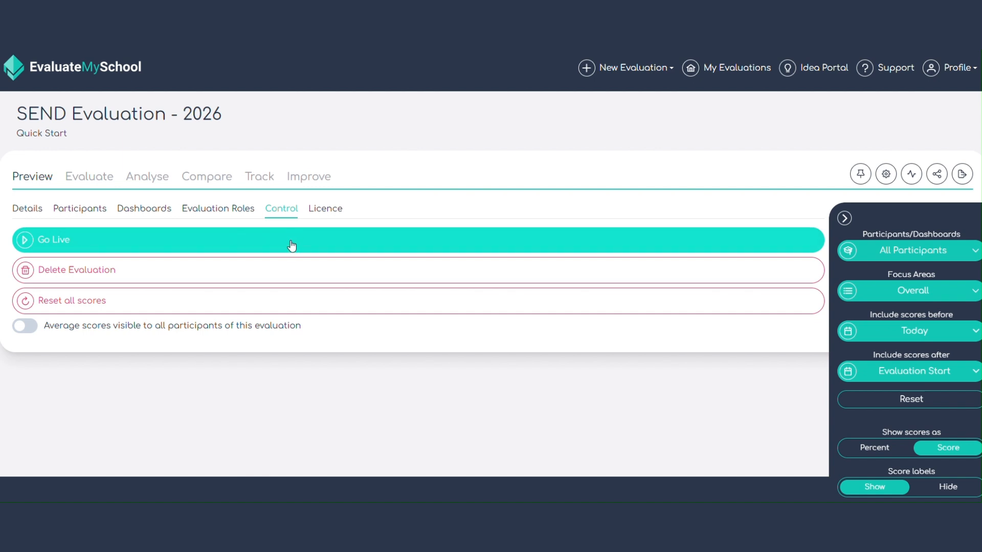
# Open the evaluation for editing and examine the statements in the Inclusive Leadership focus area.
pyautogui.click(885, 174)
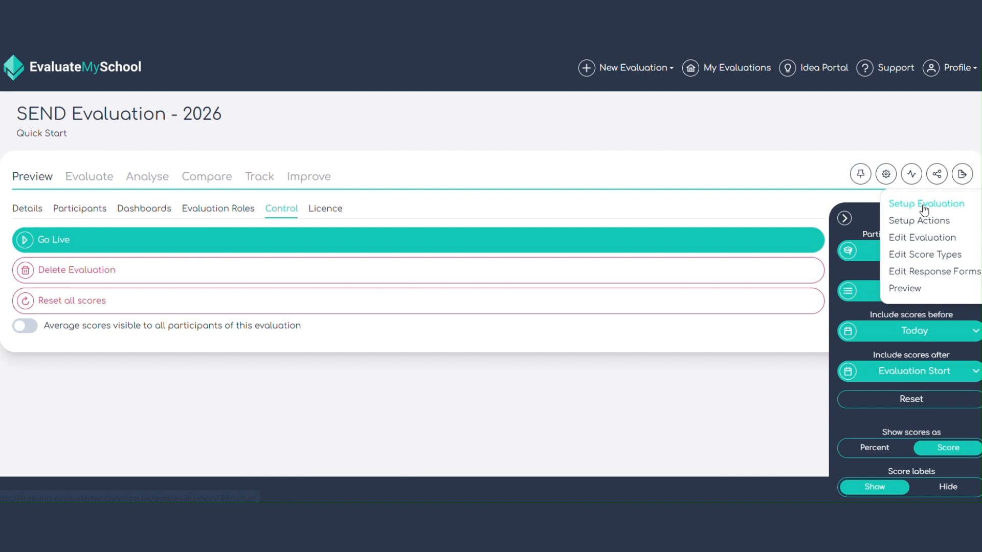
pyautogui.click(923, 242)
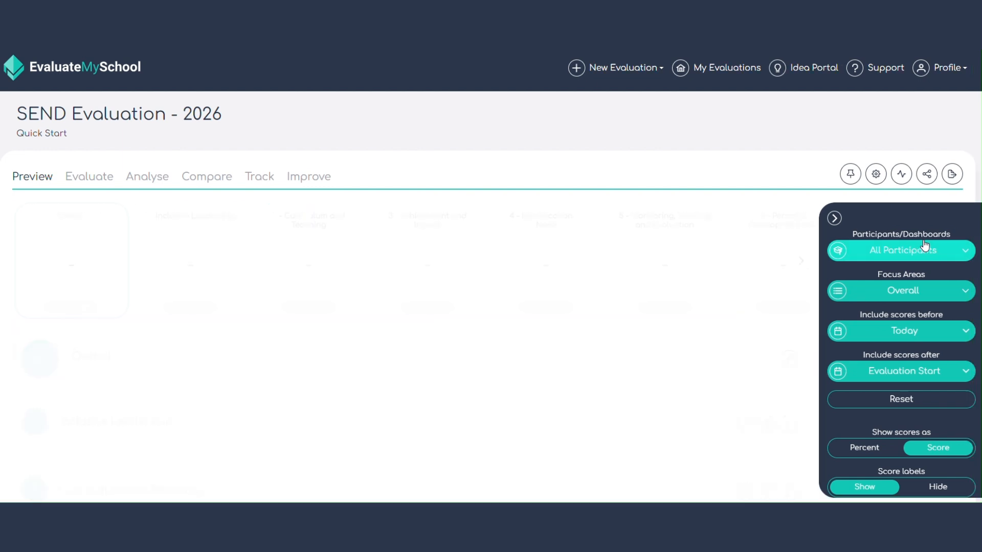
pyautogui.scroll(-1, 362, 349)
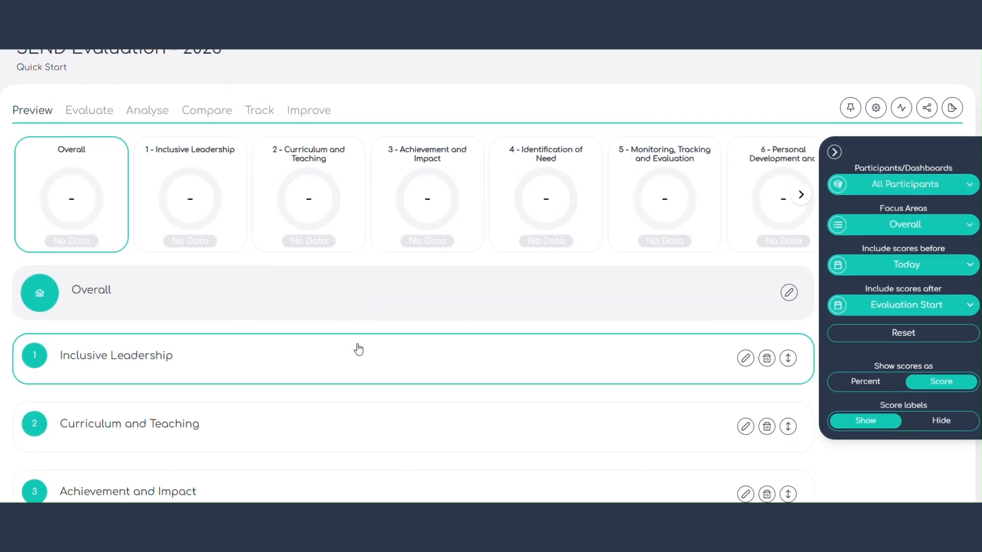
pyautogui.click(276, 375)
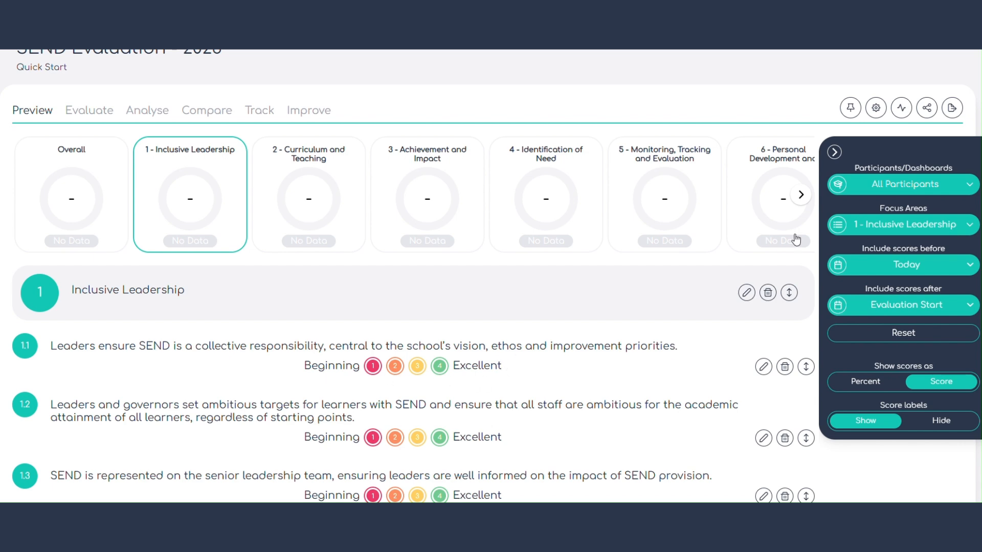
# Examine the available score types and the action field setup of the evaluation.
pyautogui.click(877, 109)
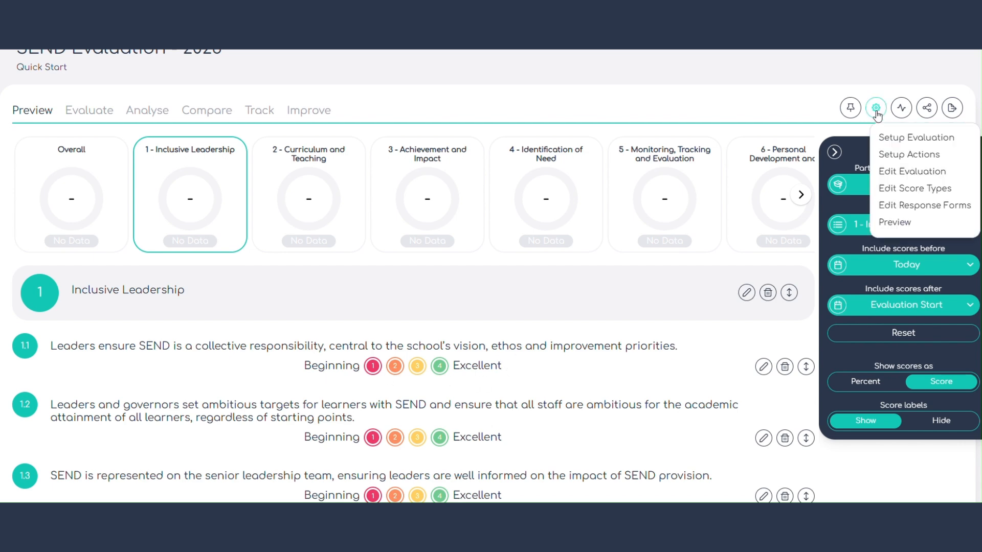
pyautogui.click(892, 196)
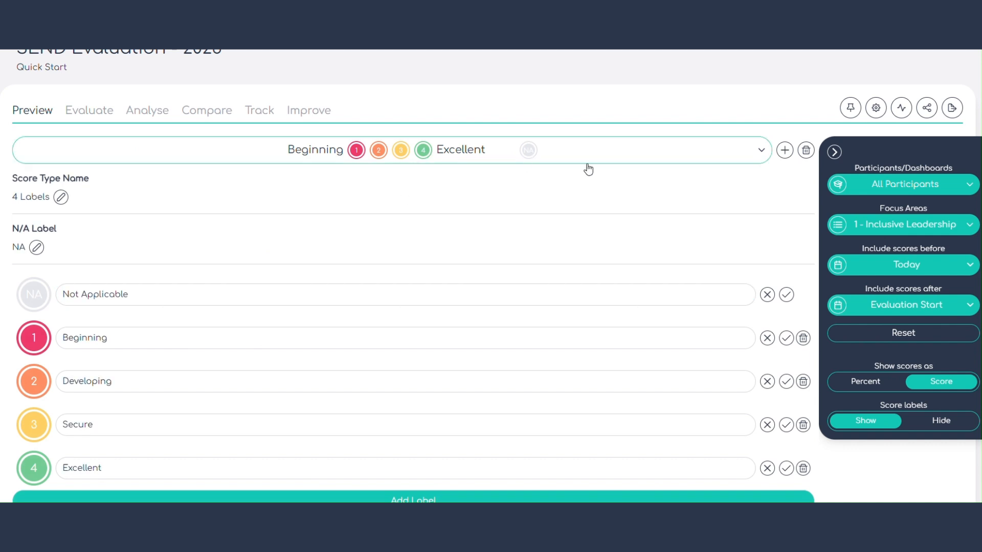
pyautogui.click(615, 159)
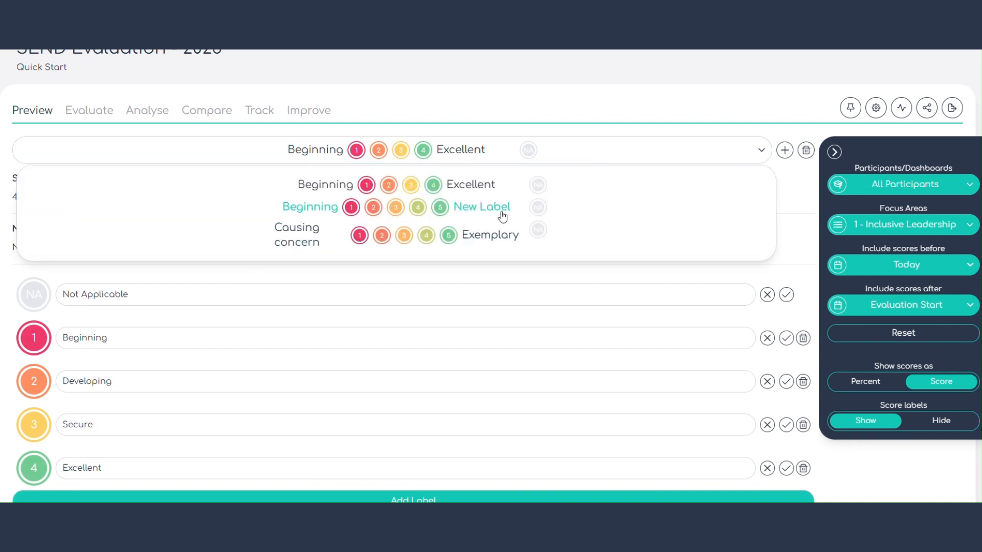
pyautogui.click(878, 114)
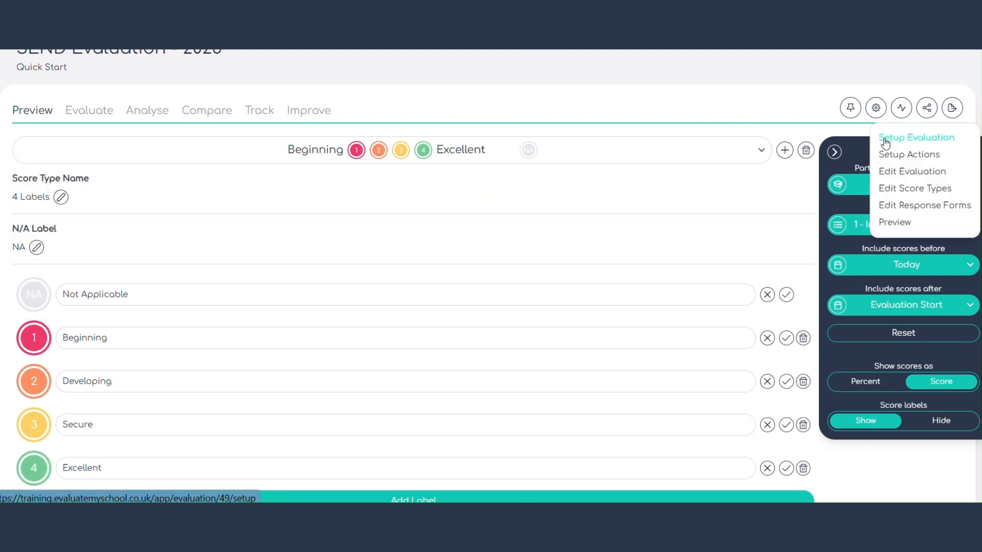
pyautogui.click(893, 159)
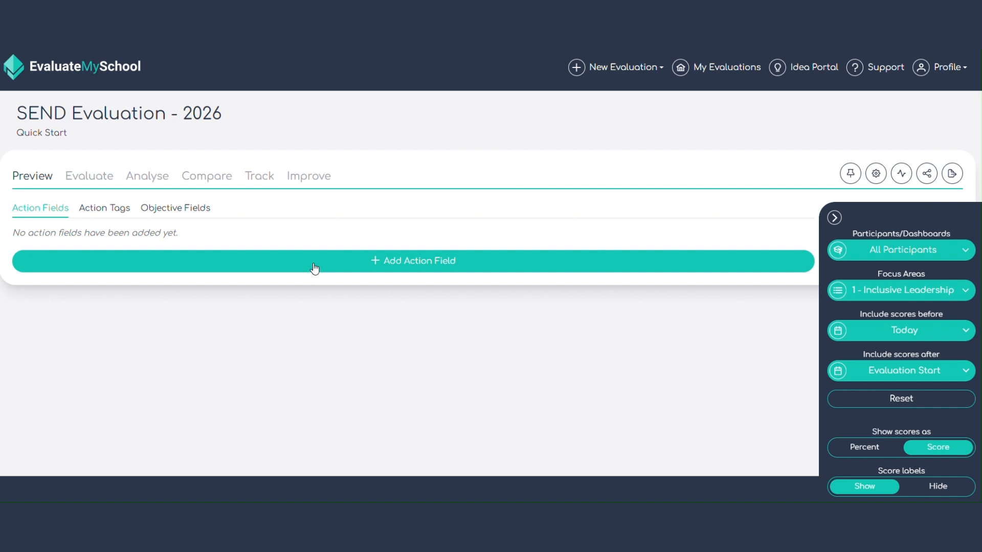
# Return to the evaluation setup and review its details, from the title down to the logo.
pyautogui.click(876, 175)
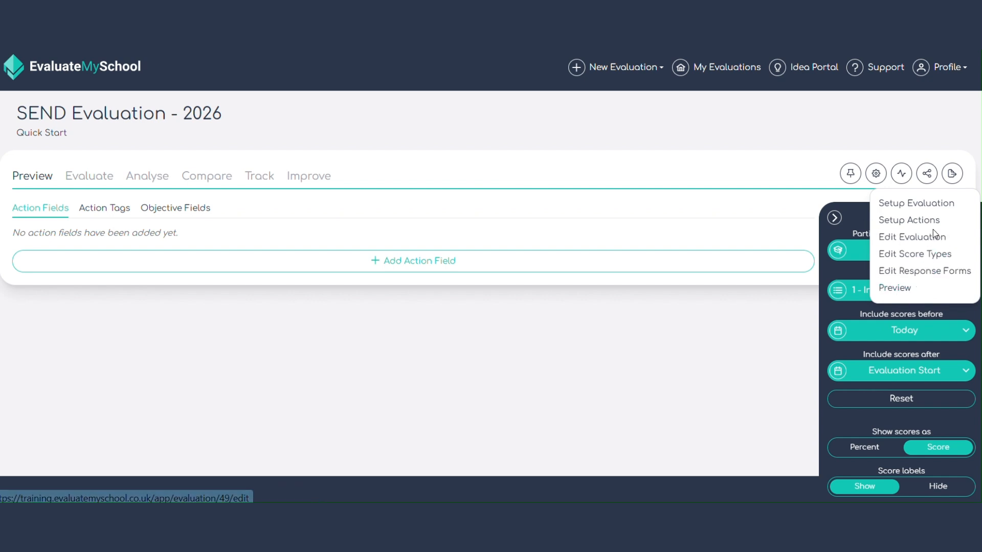
pyautogui.click(932, 204)
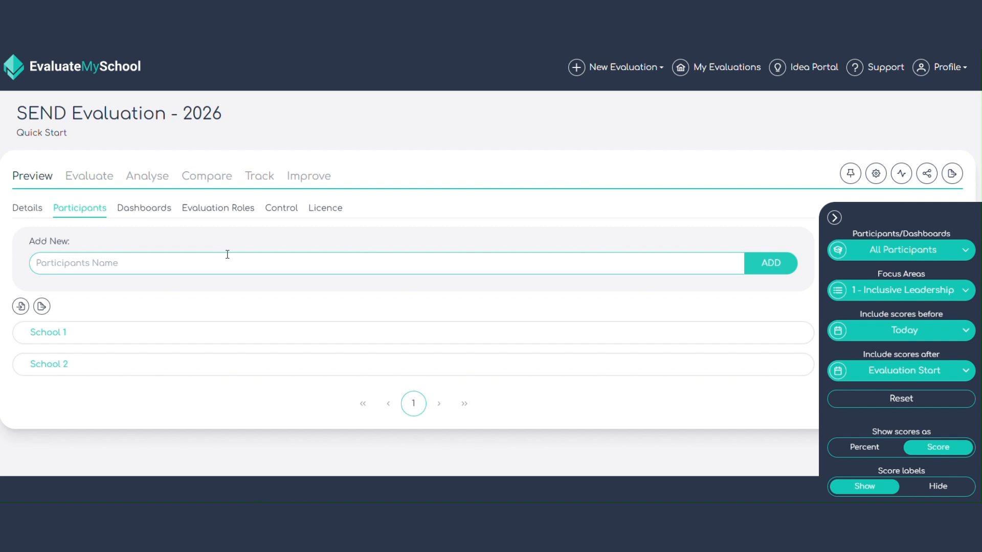
pyautogui.click(27, 209)
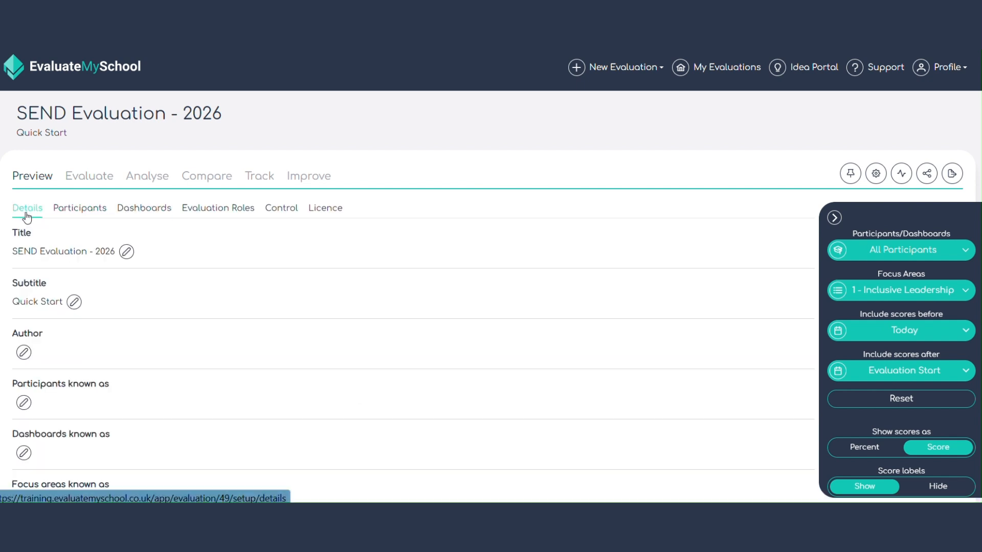
pyautogui.scroll(-3, 67, 283)
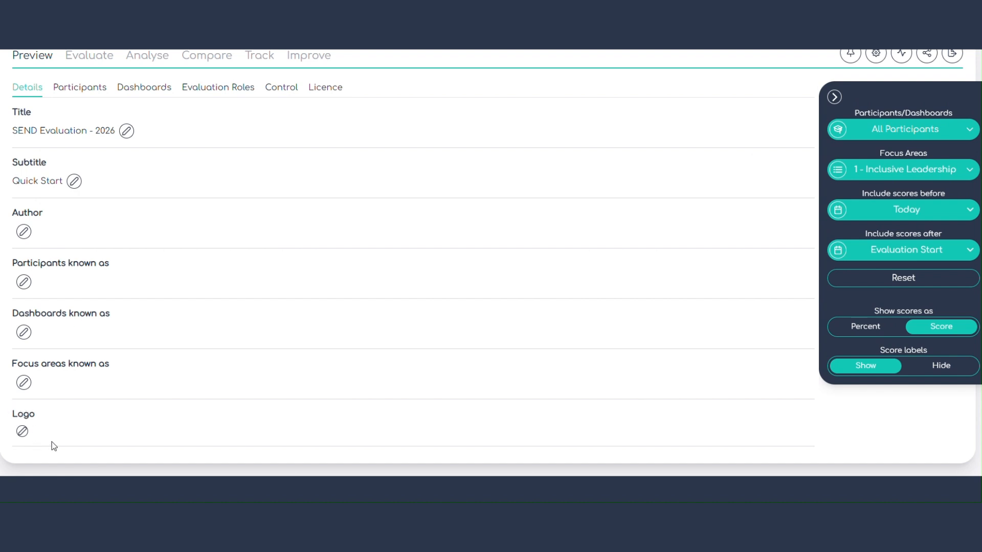
pyautogui.scroll(3, 74, 437)
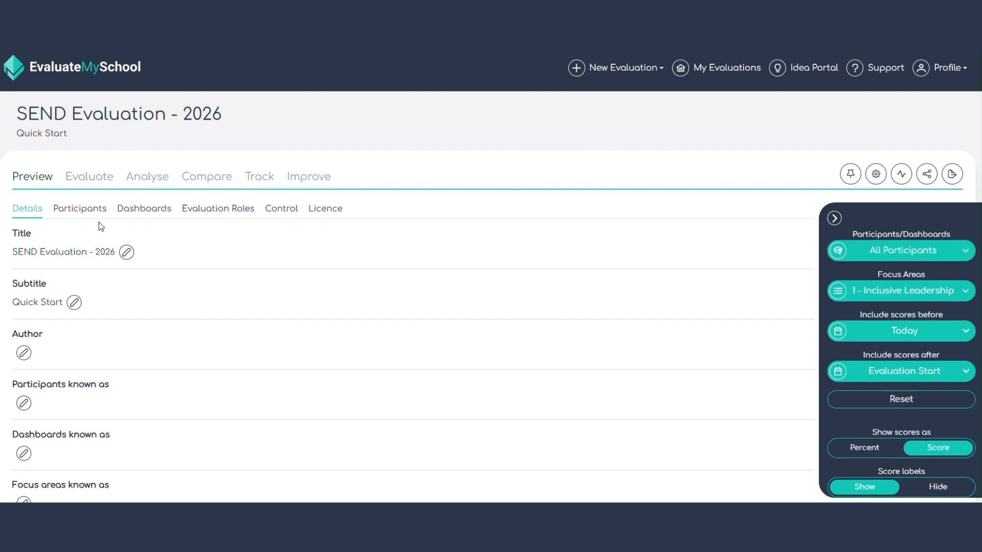
# Take the evaluation live and pause it again, and make average scores visible to all participants of the evaluation.
pyautogui.click(290, 215)
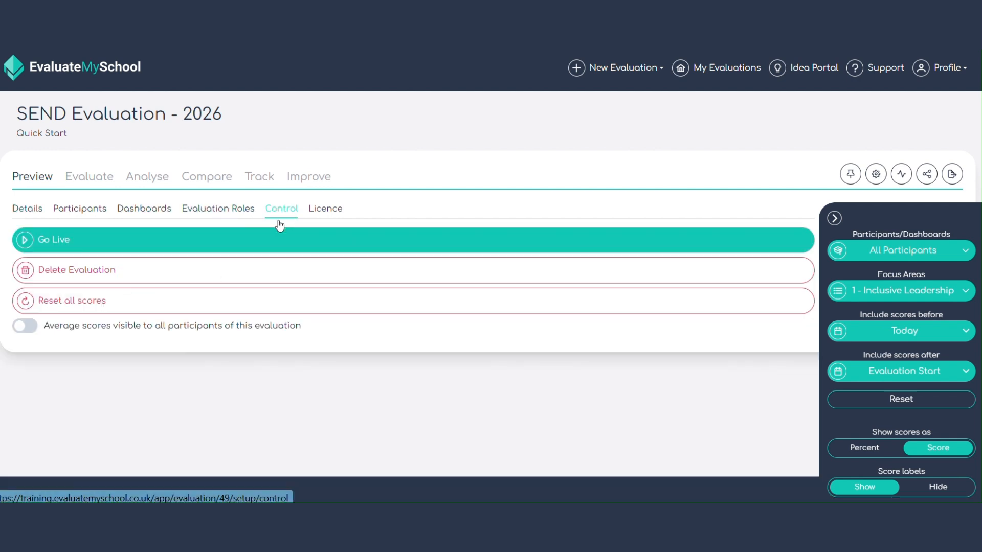
pyautogui.click(70, 245)
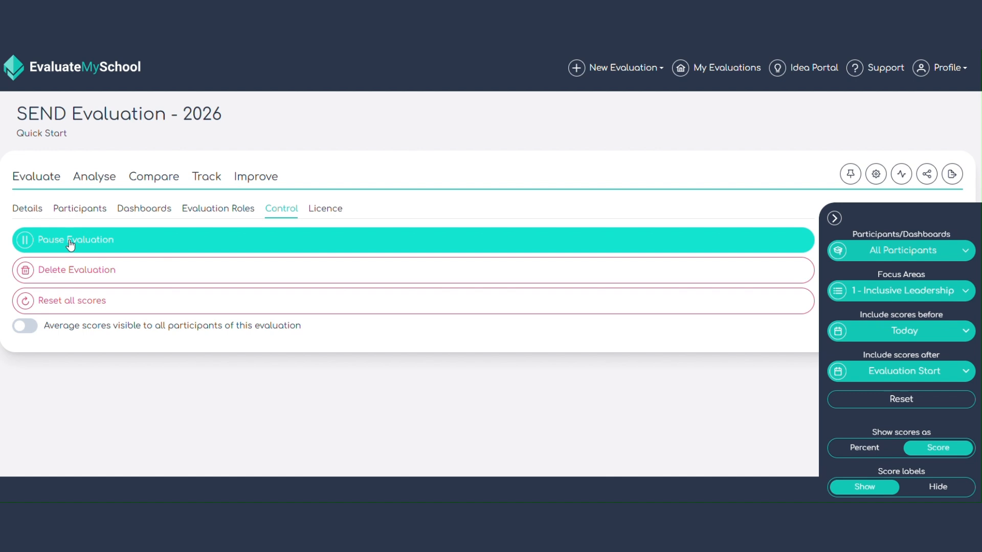
pyautogui.click(70, 246)
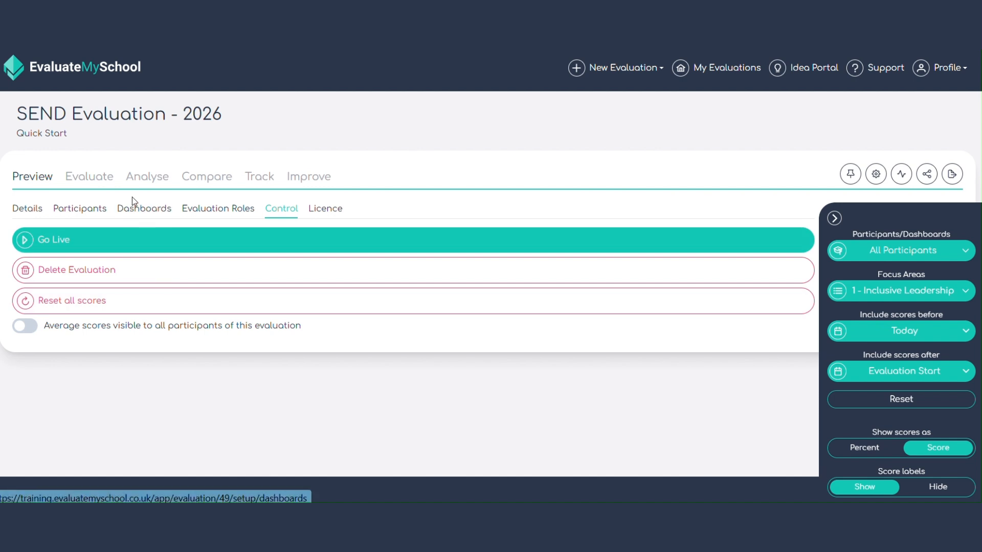
pyautogui.click(112, 326)
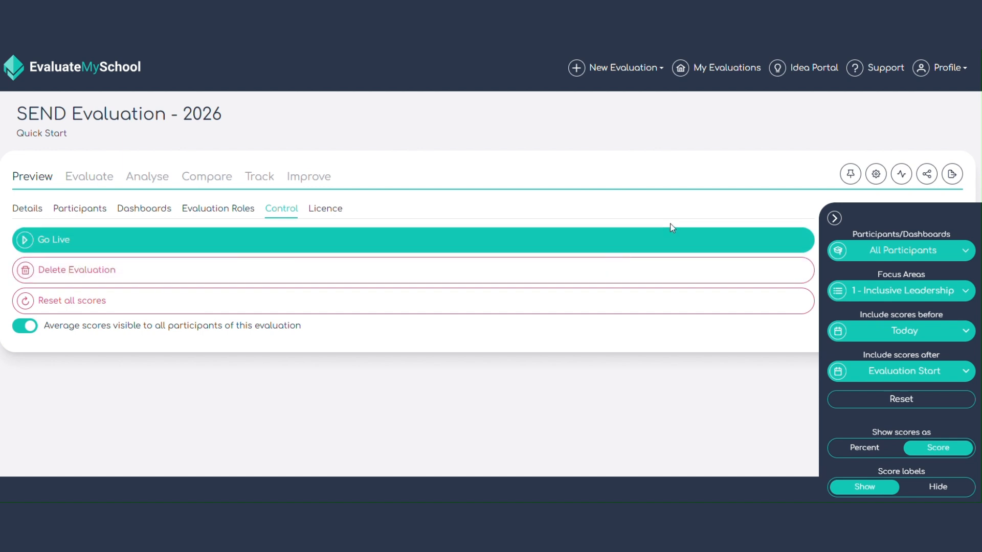
# Generate an .xlsx scores report for all participants without comments, and open the list of own reports.
pyautogui.click(953, 174)
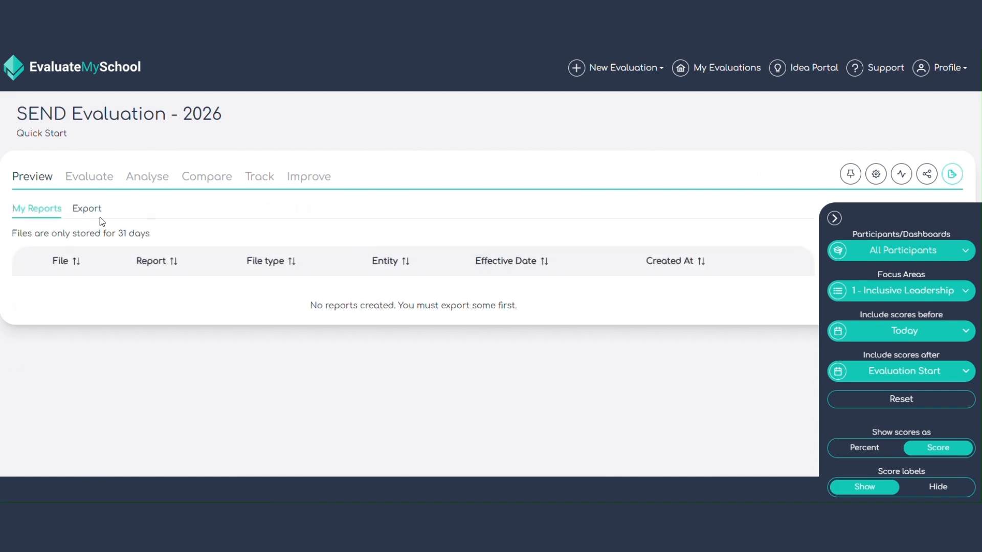
pyautogui.click(91, 216)
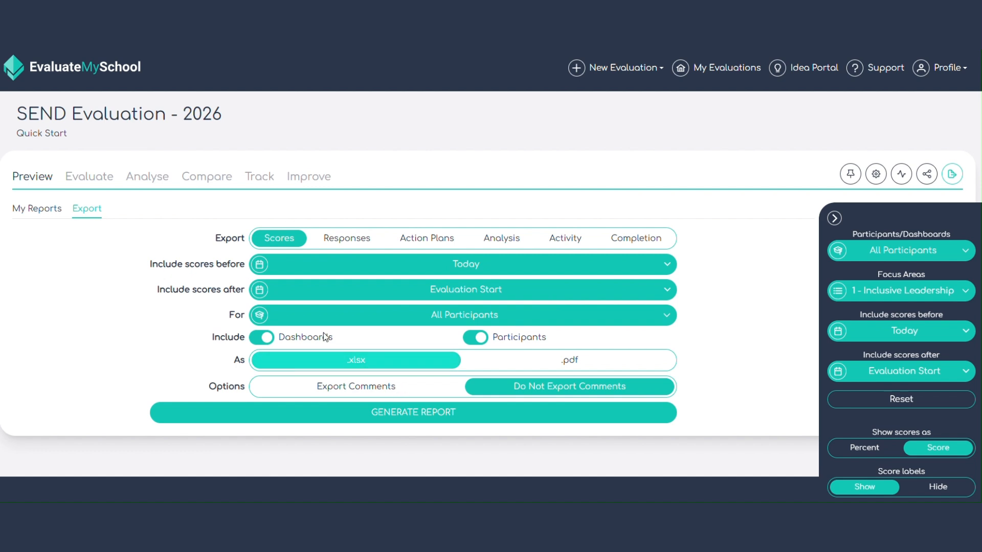
pyautogui.click(409, 424)
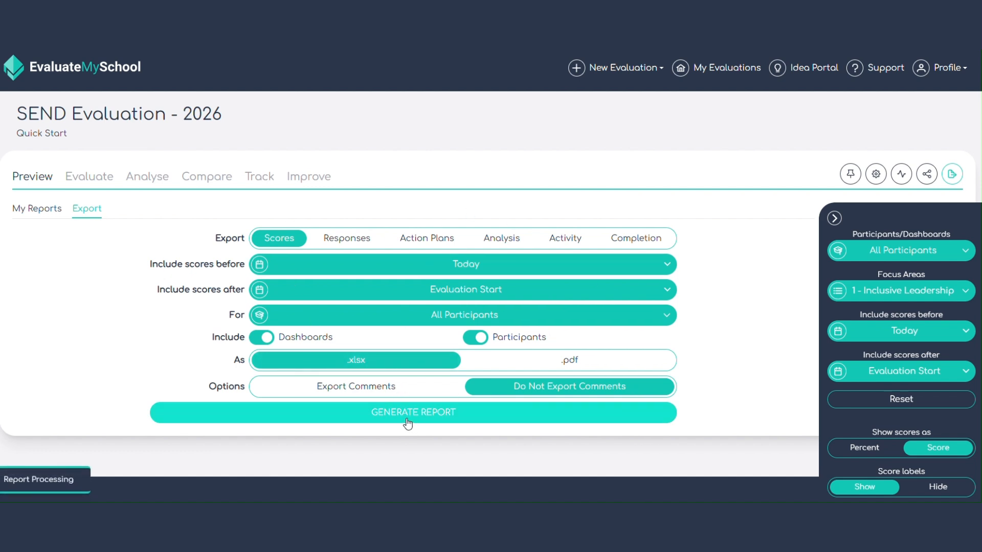
pyautogui.click(37, 208)
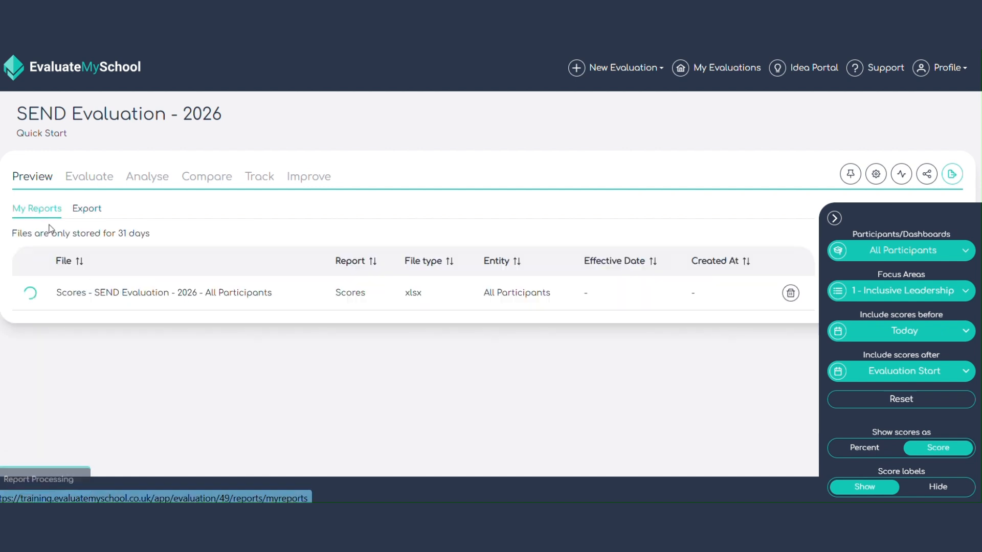